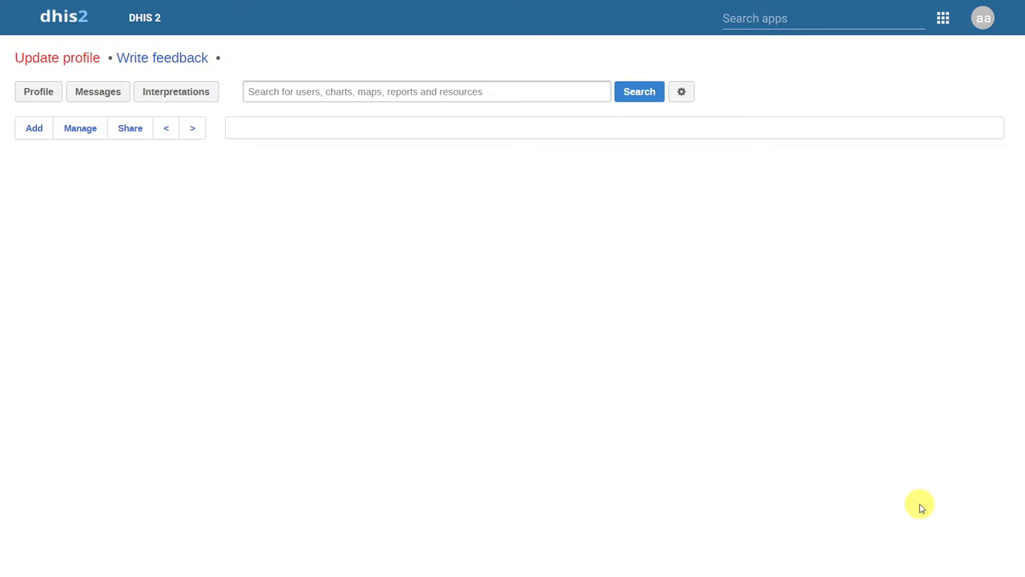
Search the apps for "data" and open the Data element maintenance app.
left_click(802, 16)
type("da")
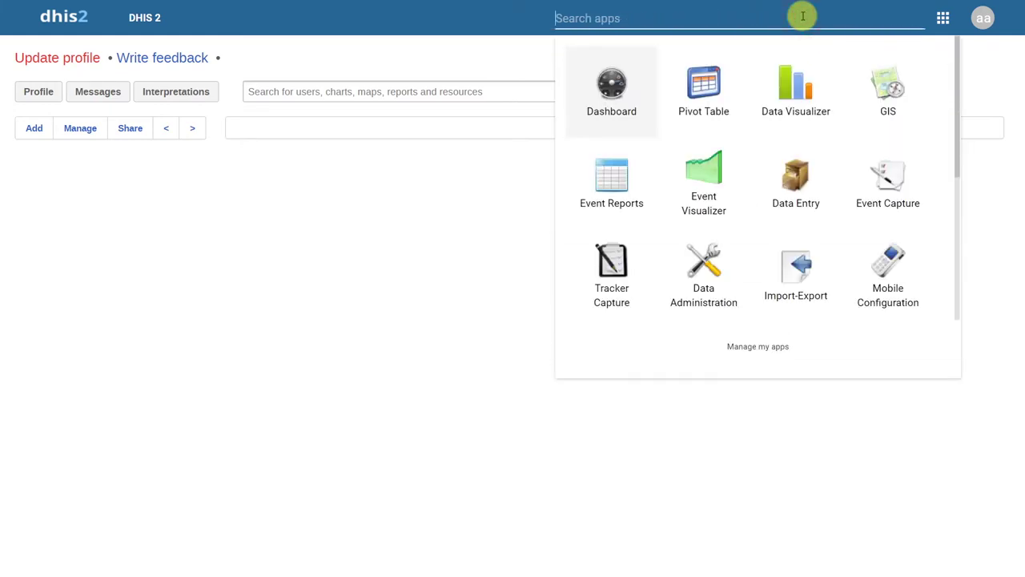
type("ta")
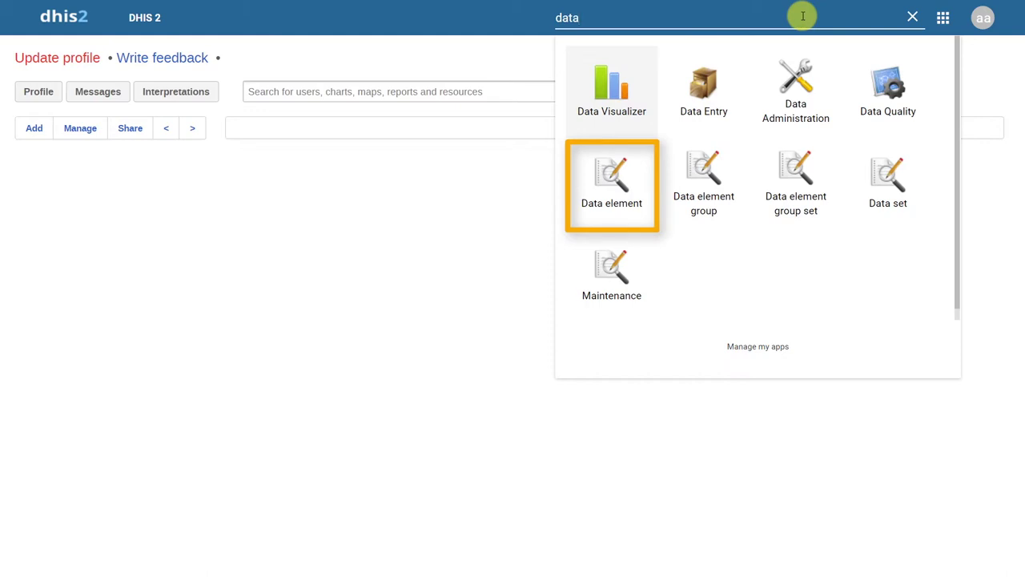
left_click(611, 219)
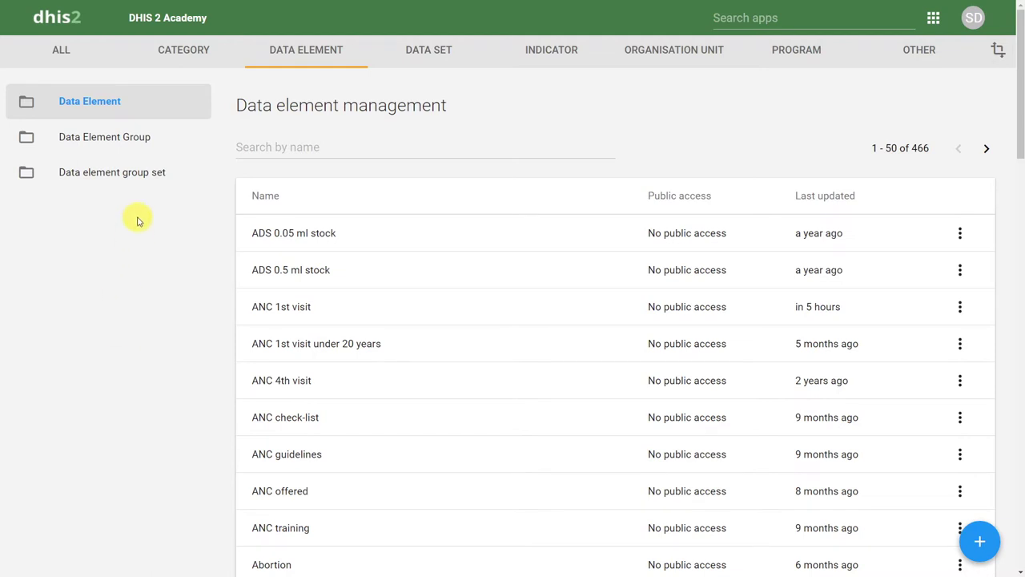
Look at the lists of data element groups and data element group sets.
left_click(129, 137)
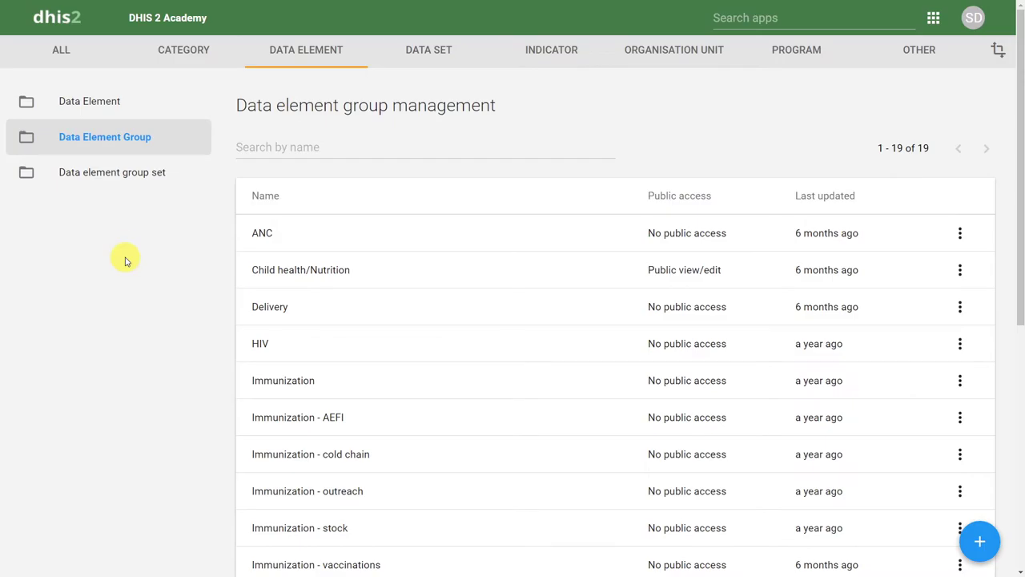
left_click(126, 175)
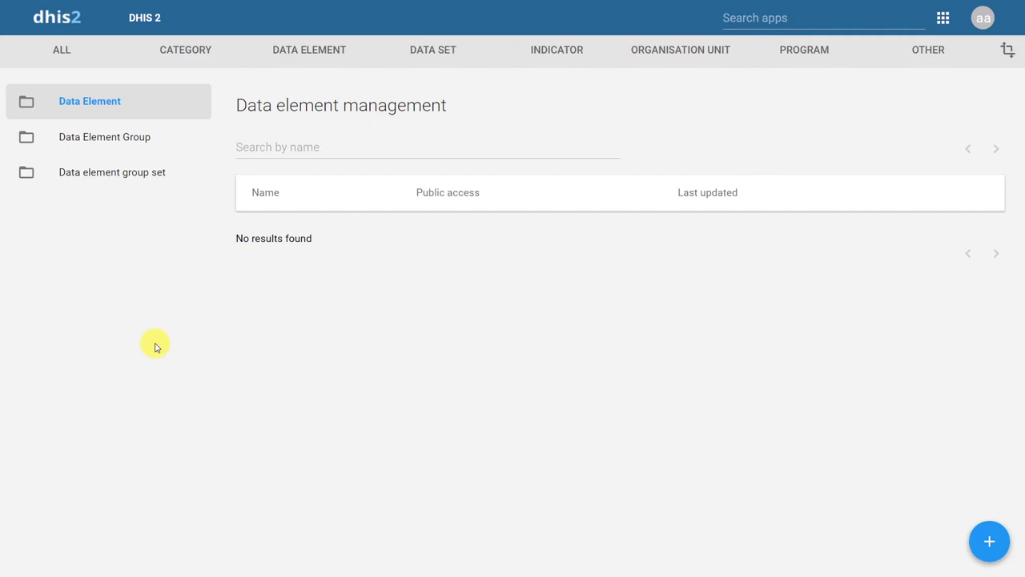
Start a new data element named SS|Prolonged Fever with the short name SS|PF.
left_click(986, 549)
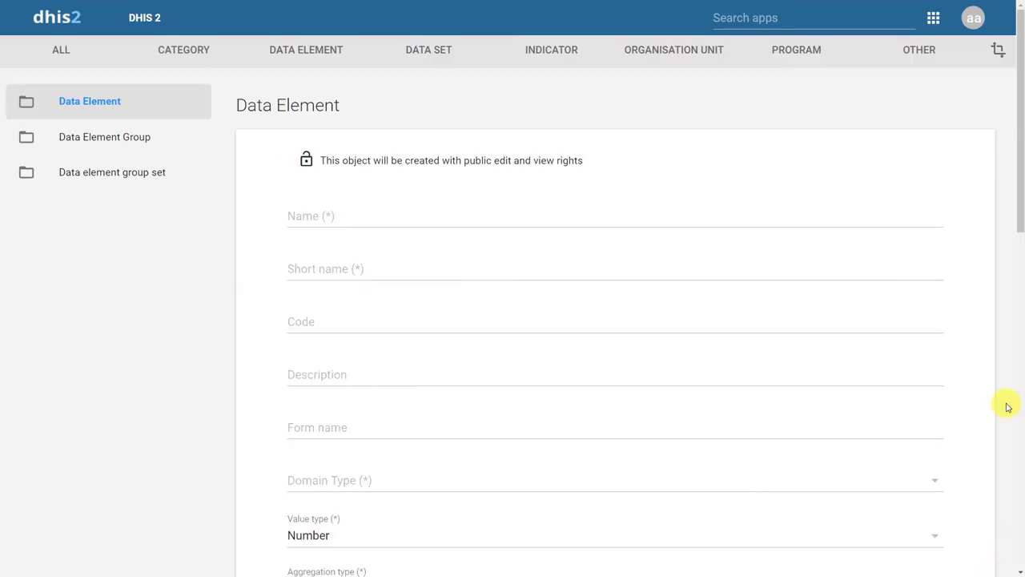
left_click_drag(1017, 154, 993, 197)
scroll(994, 192, "up", 2)
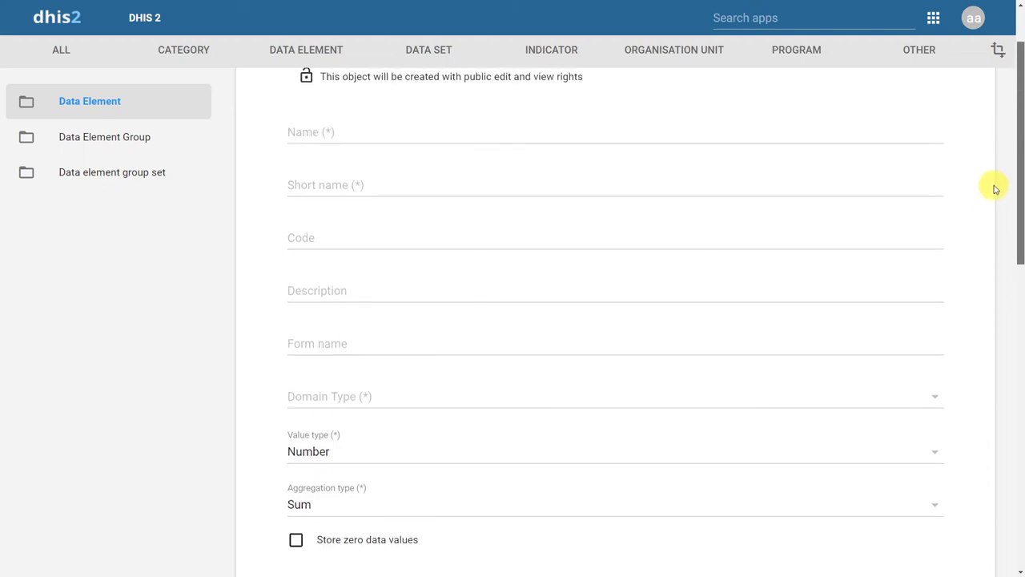
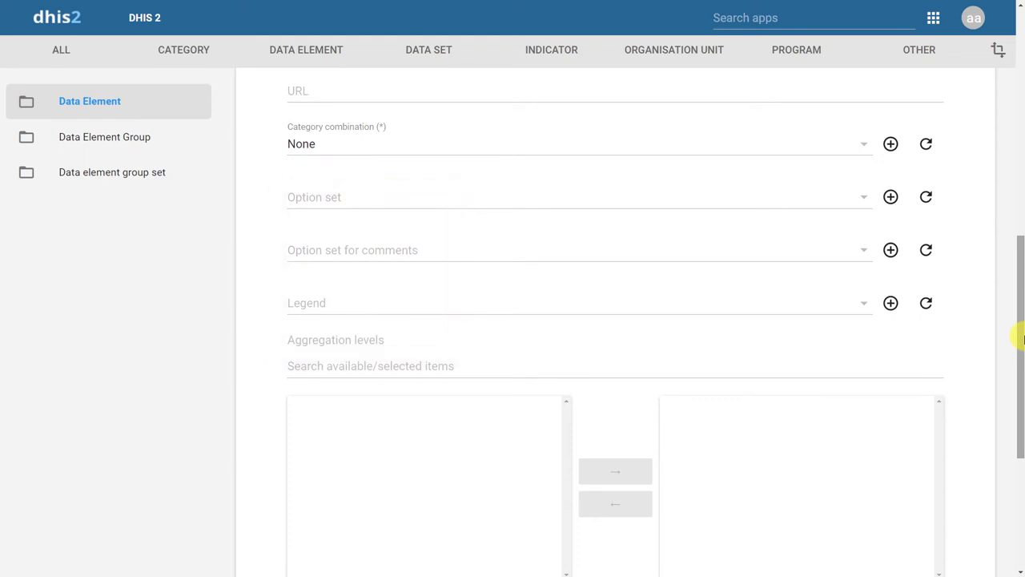
left_click_drag(1021, 340, 1021, 428)
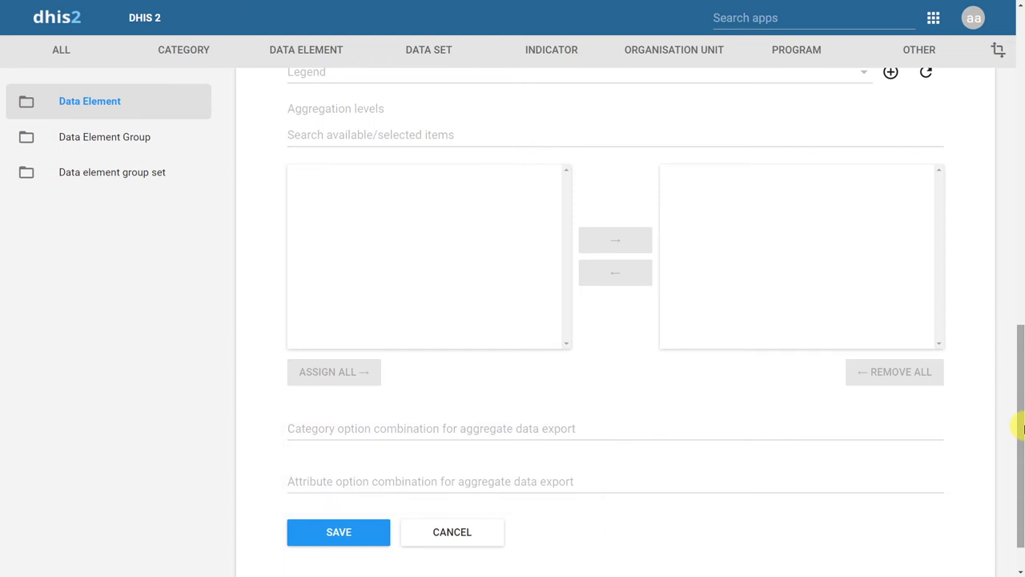
left_click_drag(1023, 428, 1022, 121)
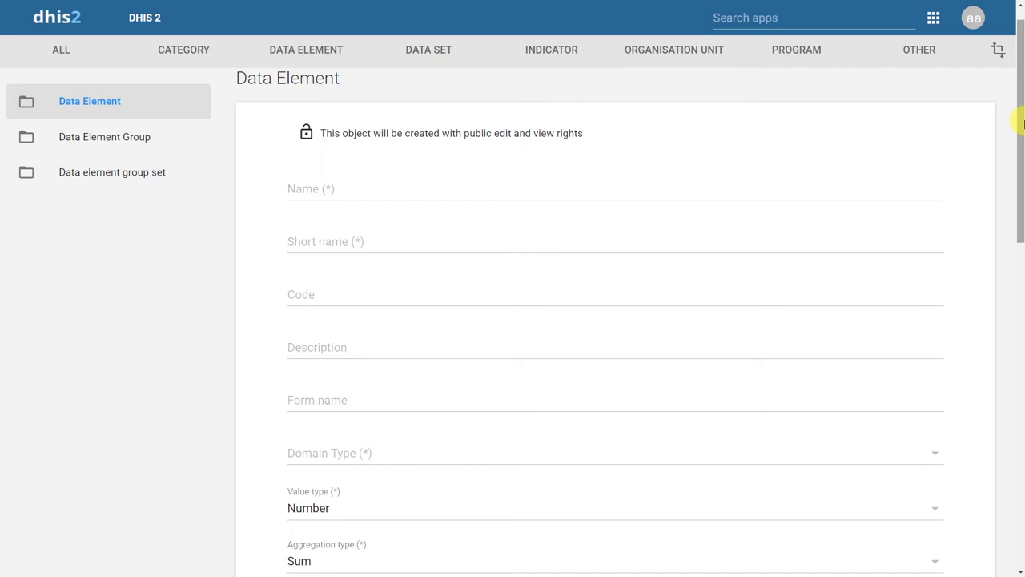
left_click(689, 183)
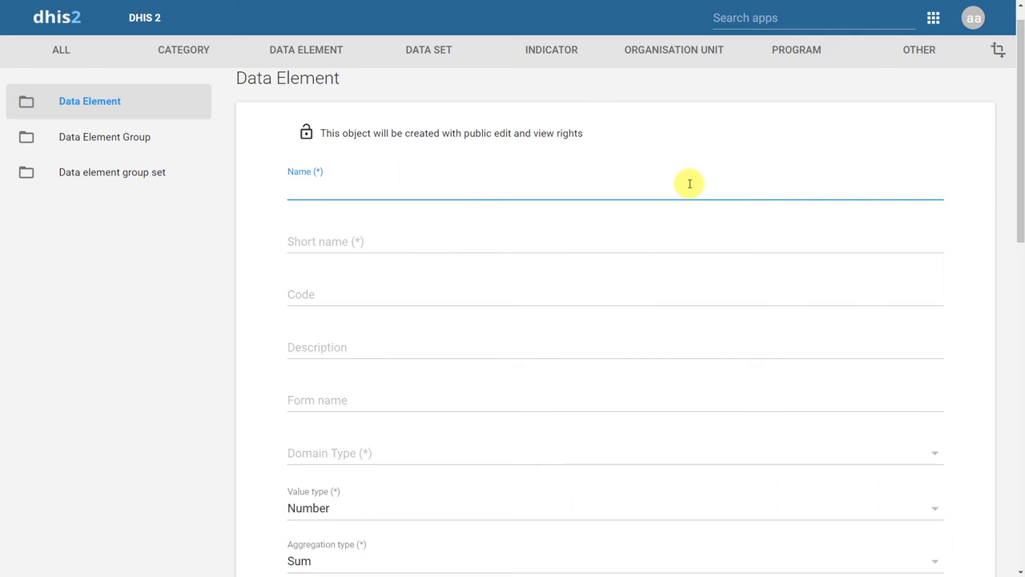
type("SS")
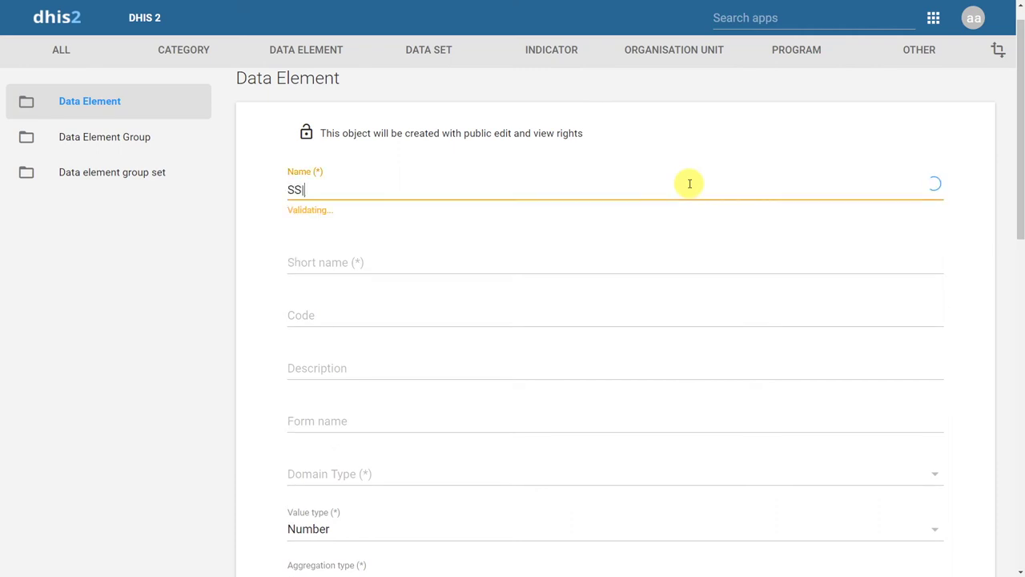
type("|Prolonge")
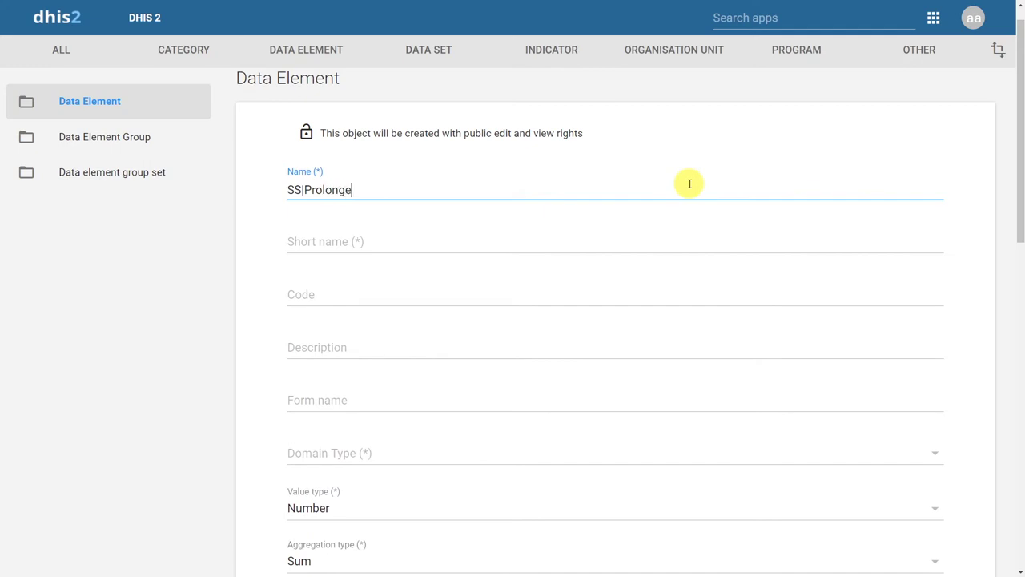
type("d Fever")
key("Tab")
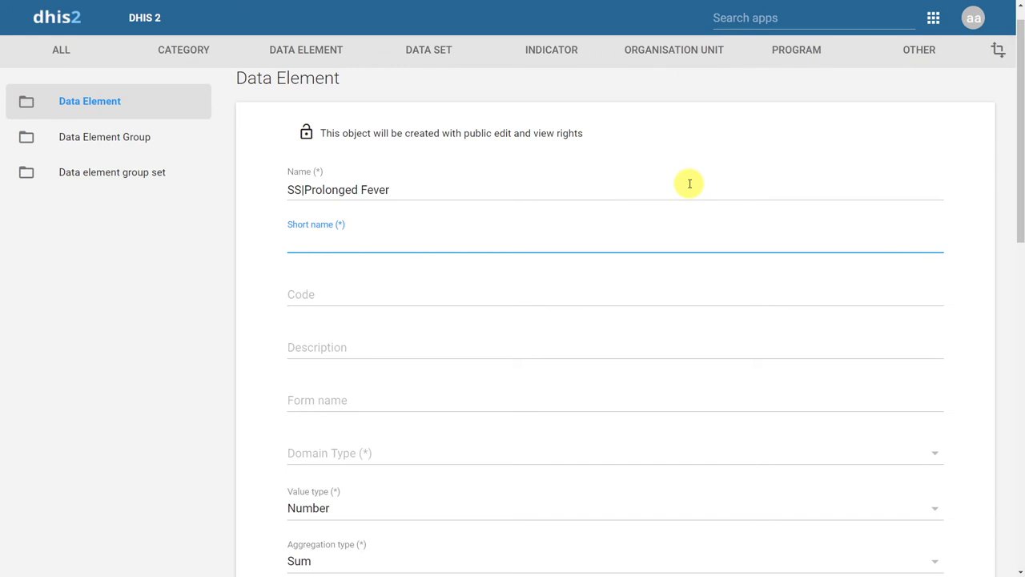
type("SS|PF")
Set the data element's form name to Prolonged Fever and its domain type to Aggregate.
left_click(372, 405)
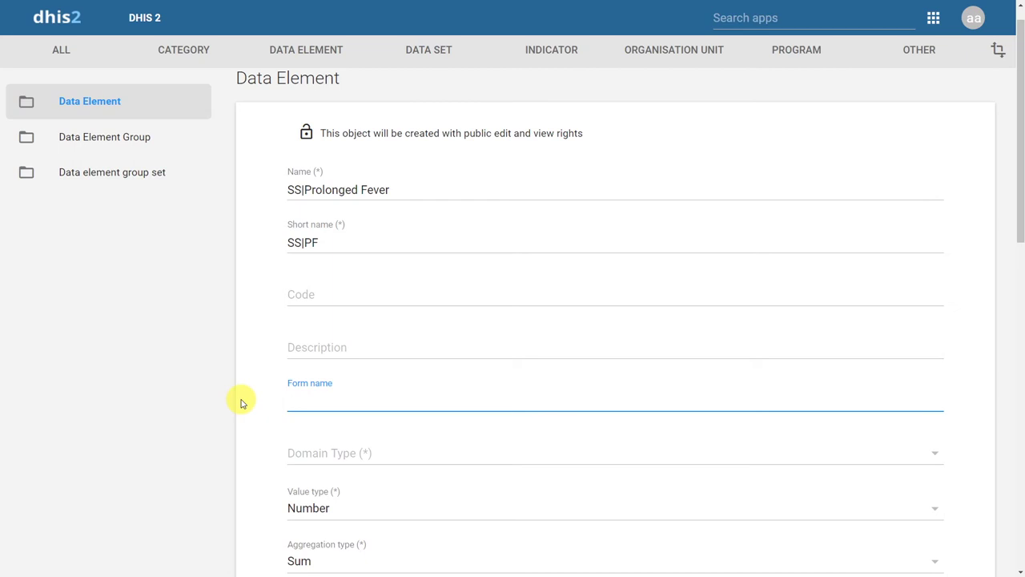
type("Prolonged ")
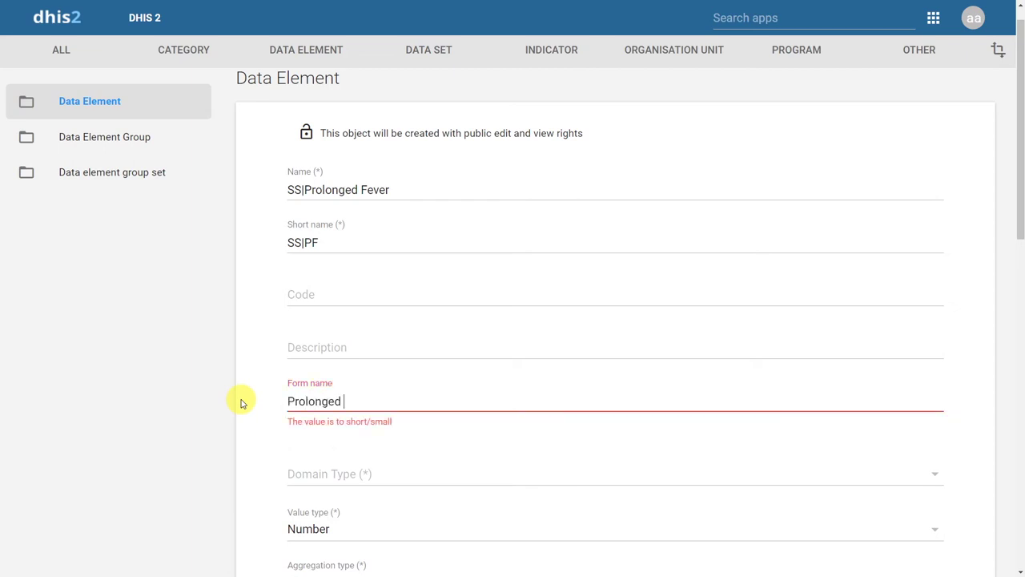
type("Fever")
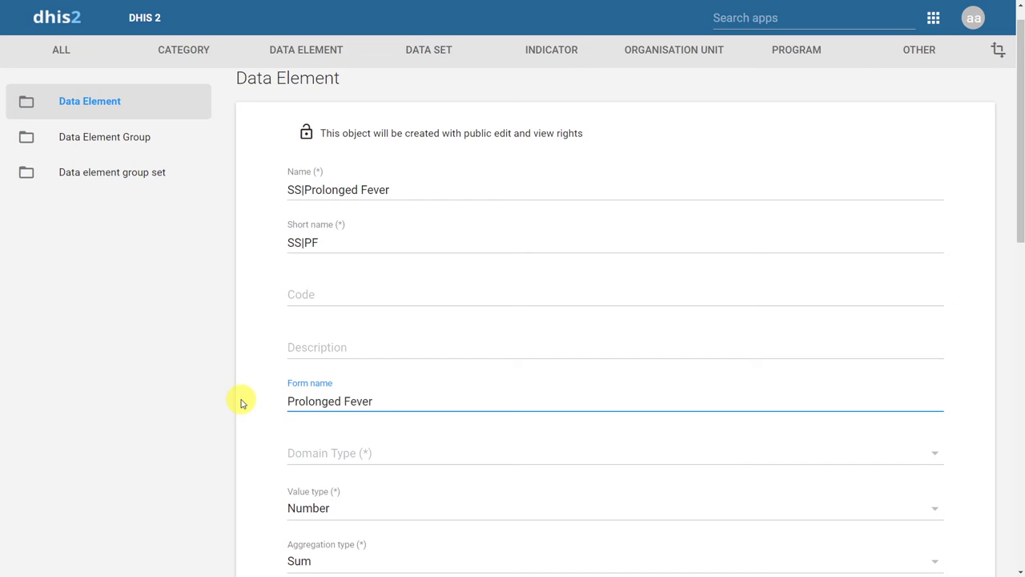
left_click(413, 454)
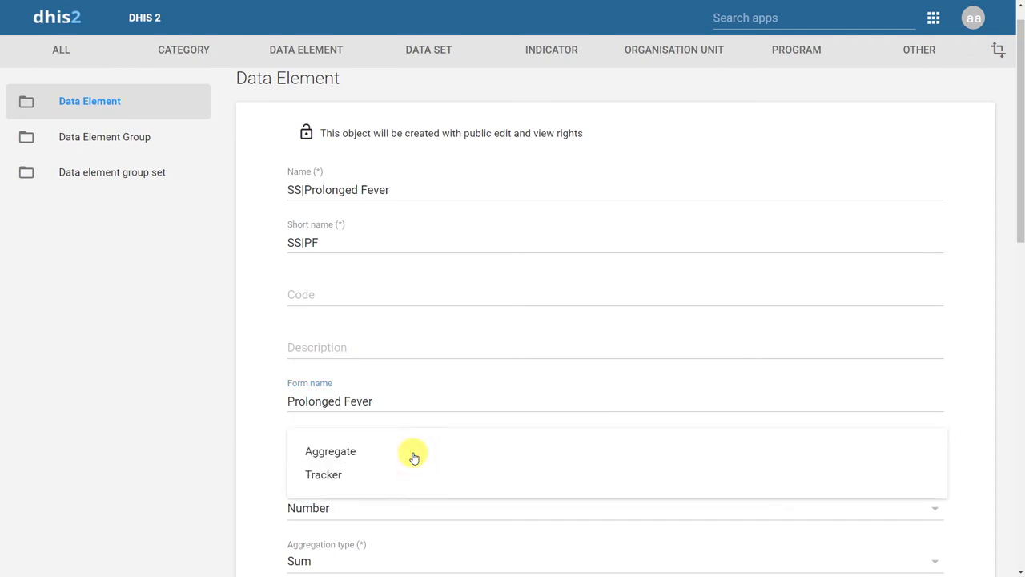
left_click(367, 453)
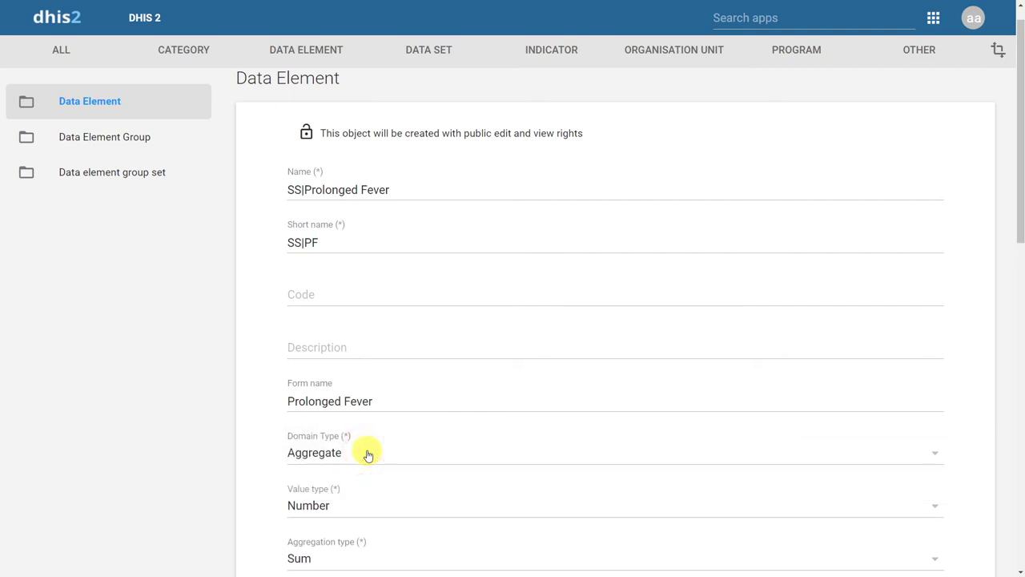
Set the value type to Positive or Zero Integer and choose Sum as the aggregation type.
left_click_drag(1017, 212, 1016, 330)
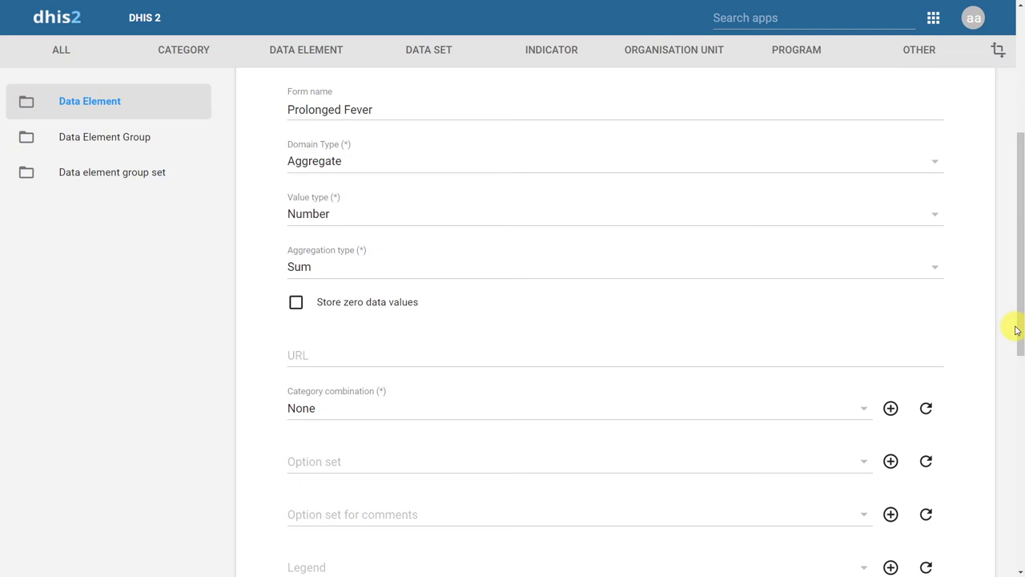
left_click(928, 216)
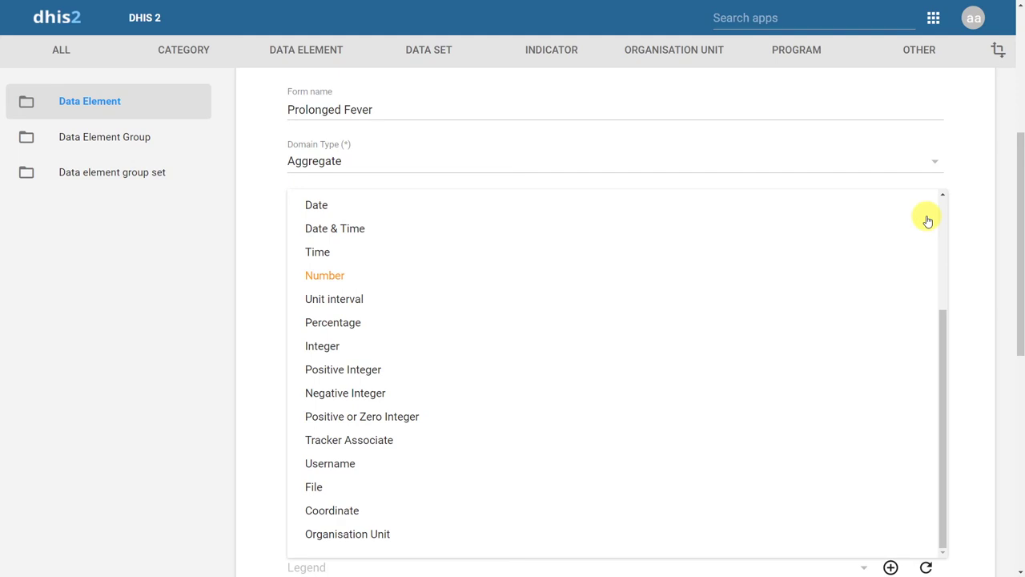
left_click(816, 417)
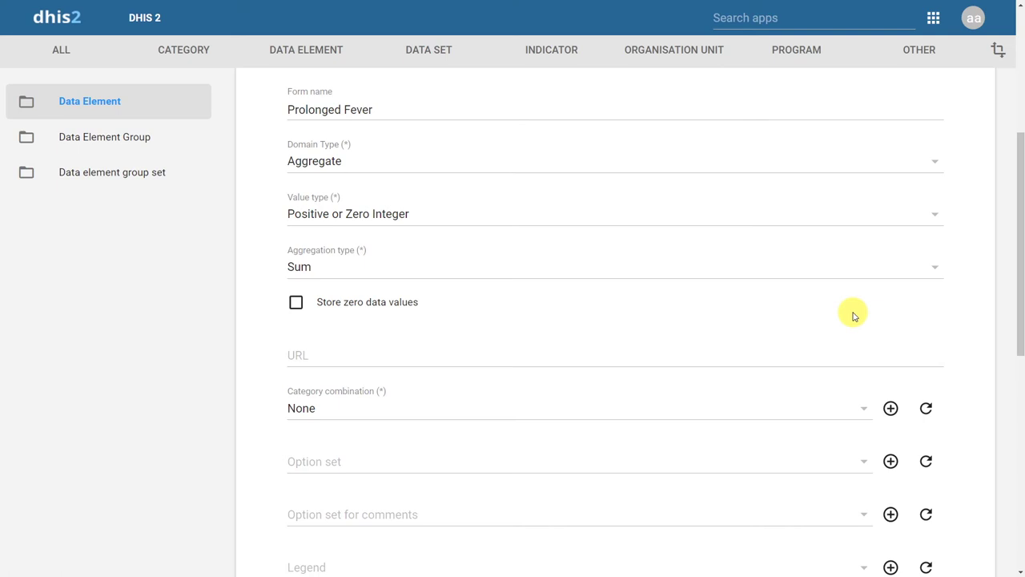
left_click(869, 270)
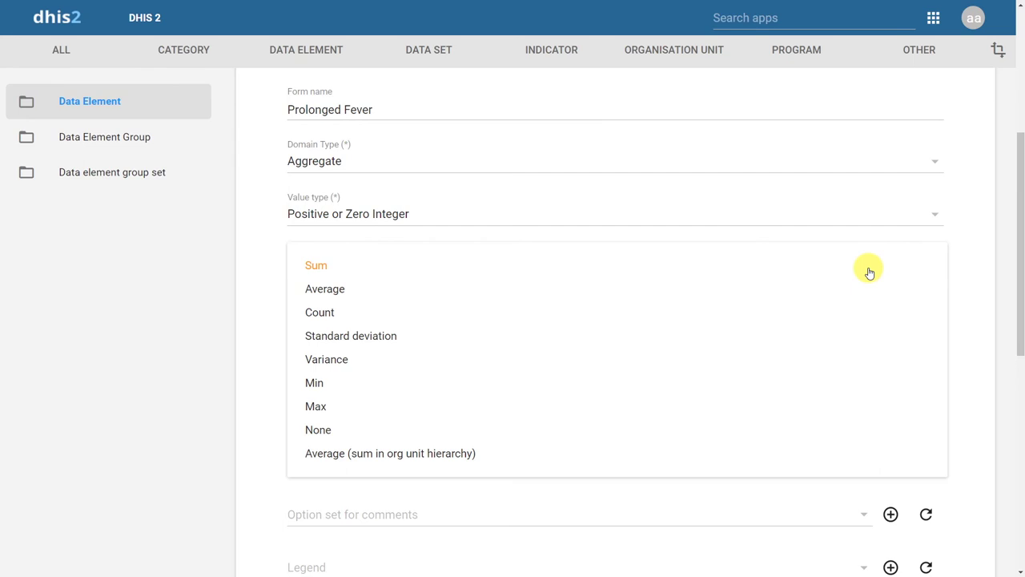
left_click(561, 275)
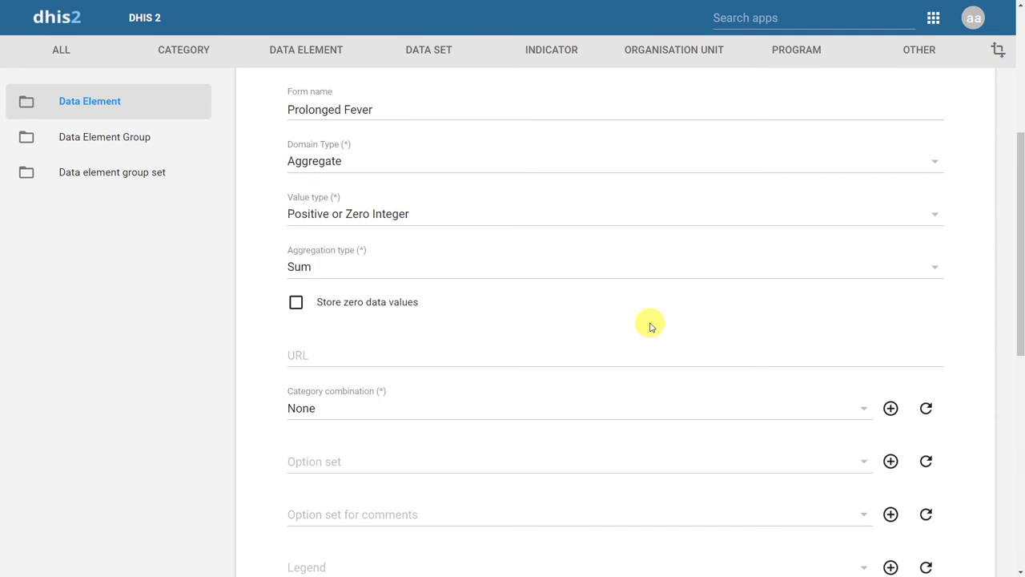
Save the SS|Prolonged Fever data element with its category combination left at None.
left_click_drag(1021, 278, 1023, 357)
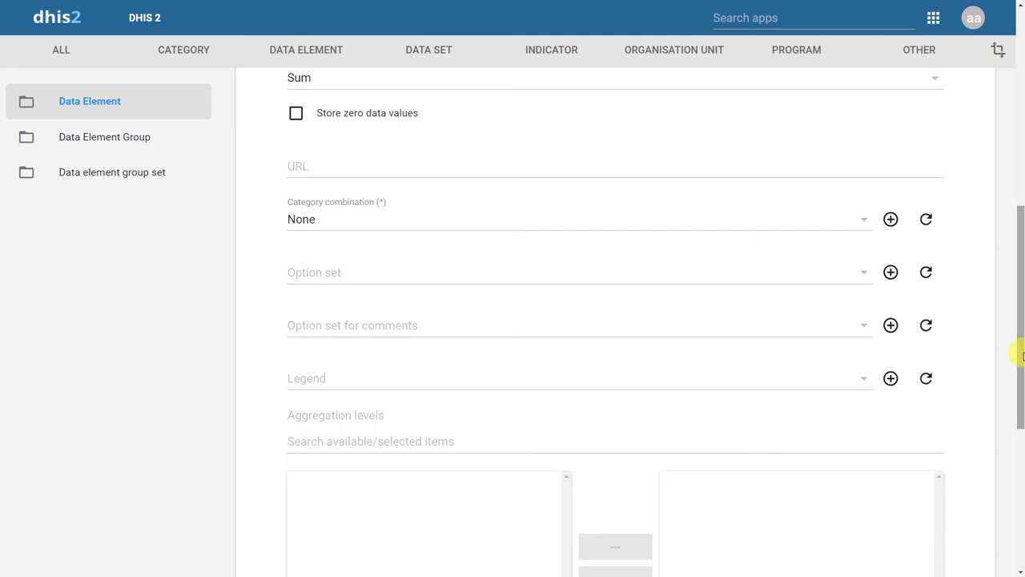
left_click_drag(1021, 355, 1016, 531)
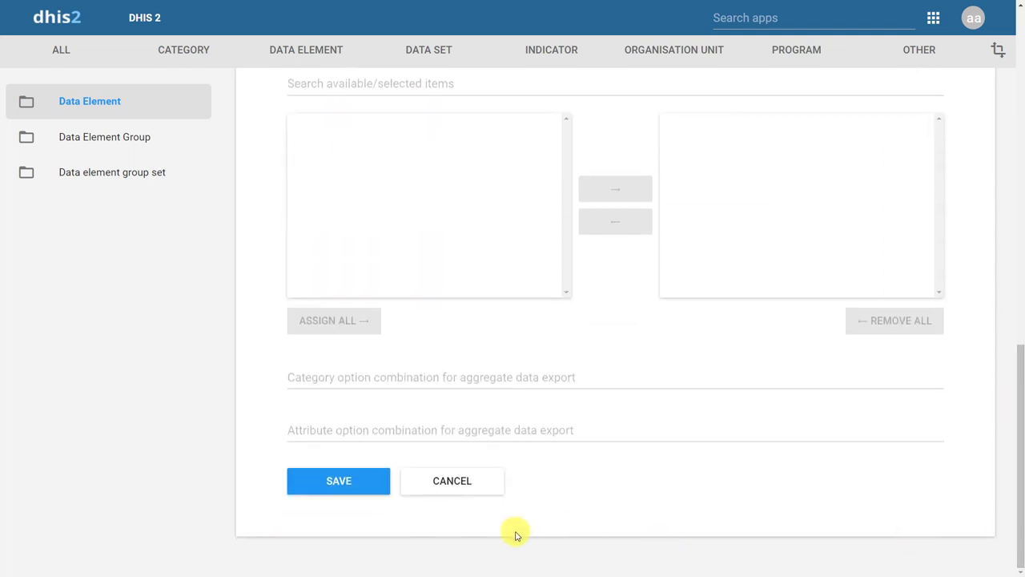
left_click(337, 484)
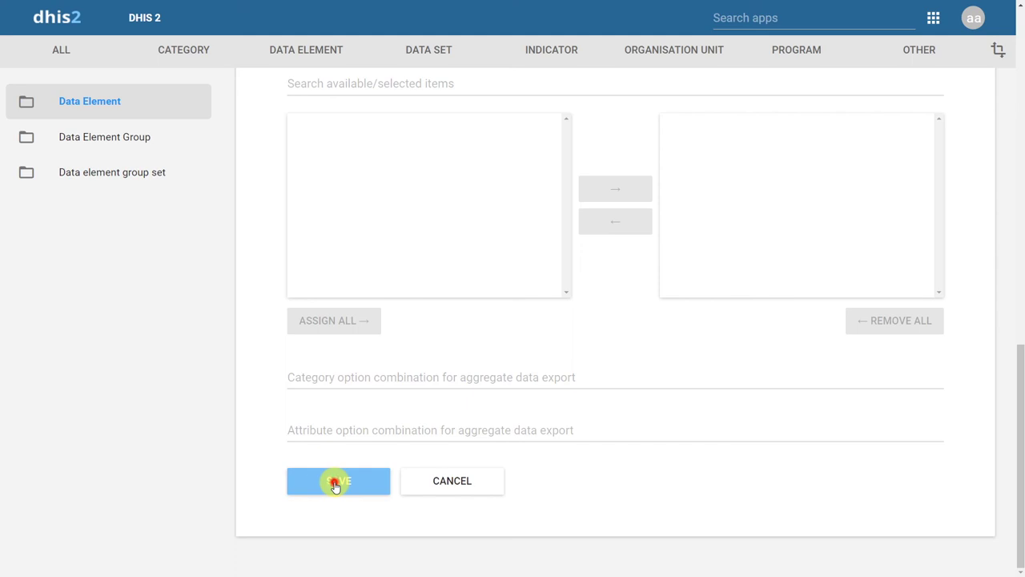
left_click(336, 484)
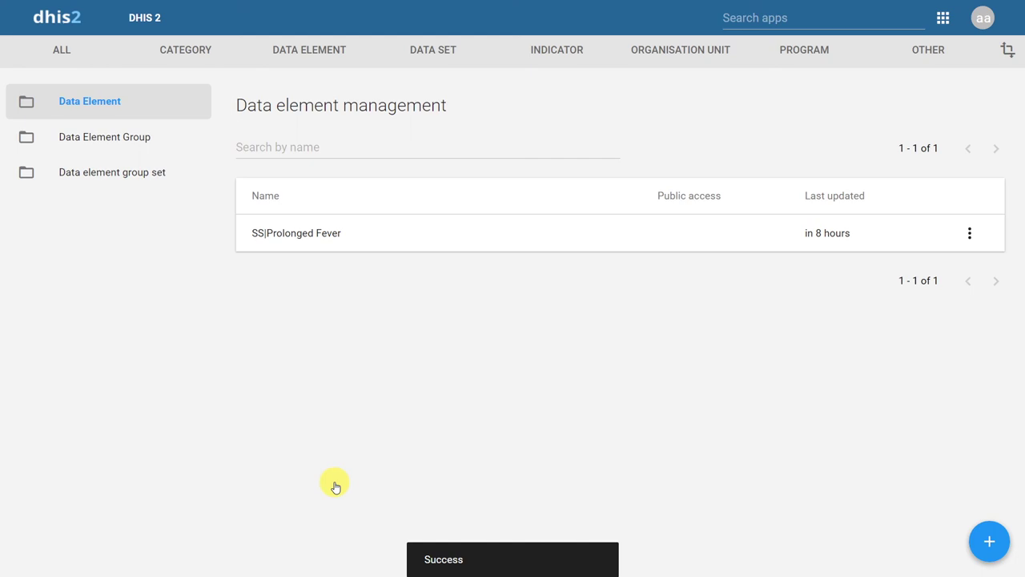
Start another new data element and enter SS|Watery Diarrhea as its name.
left_click(988, 540)
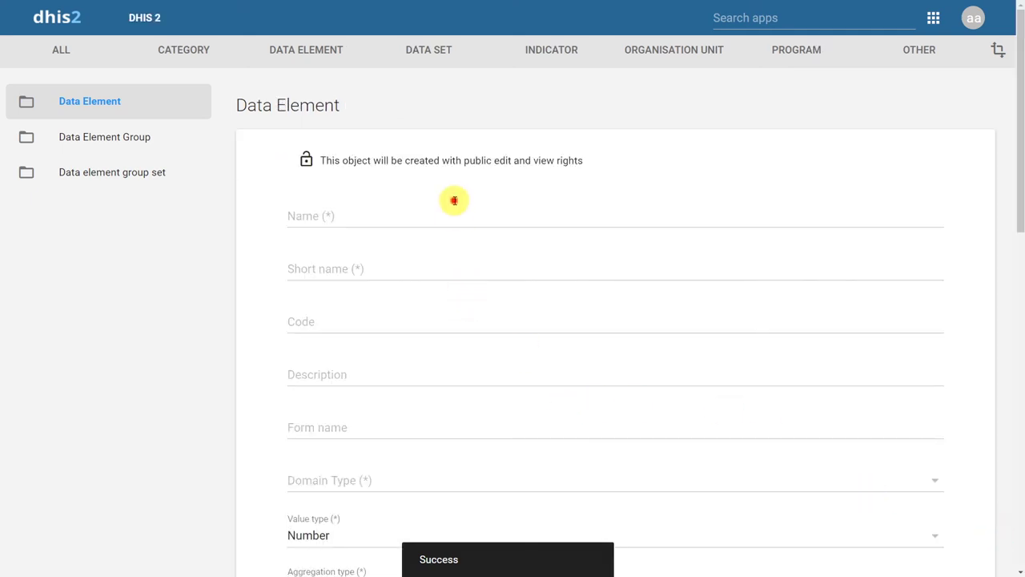
left_click(453, 200)
type("SS|Watery Dia")
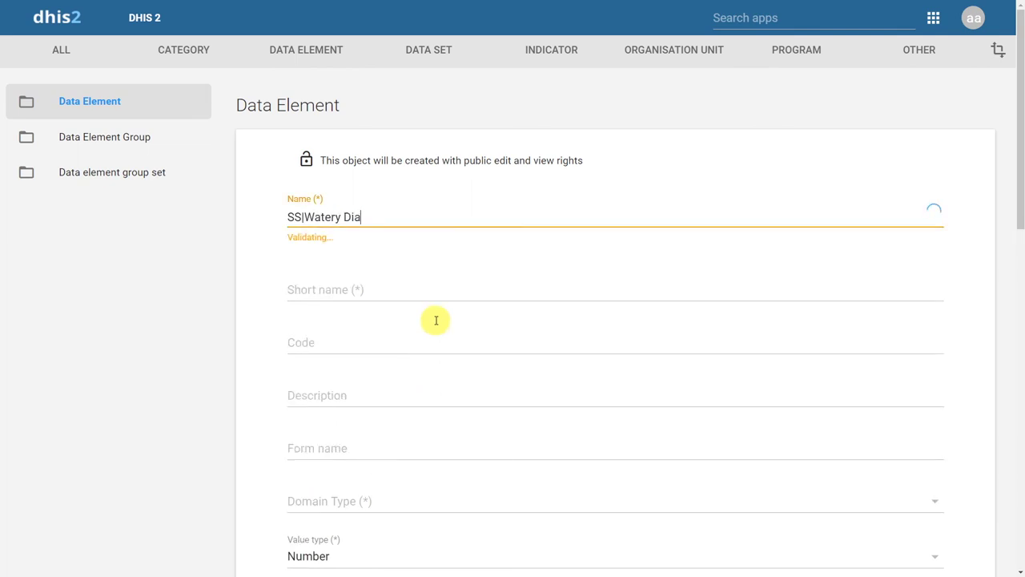
type("rrhea")
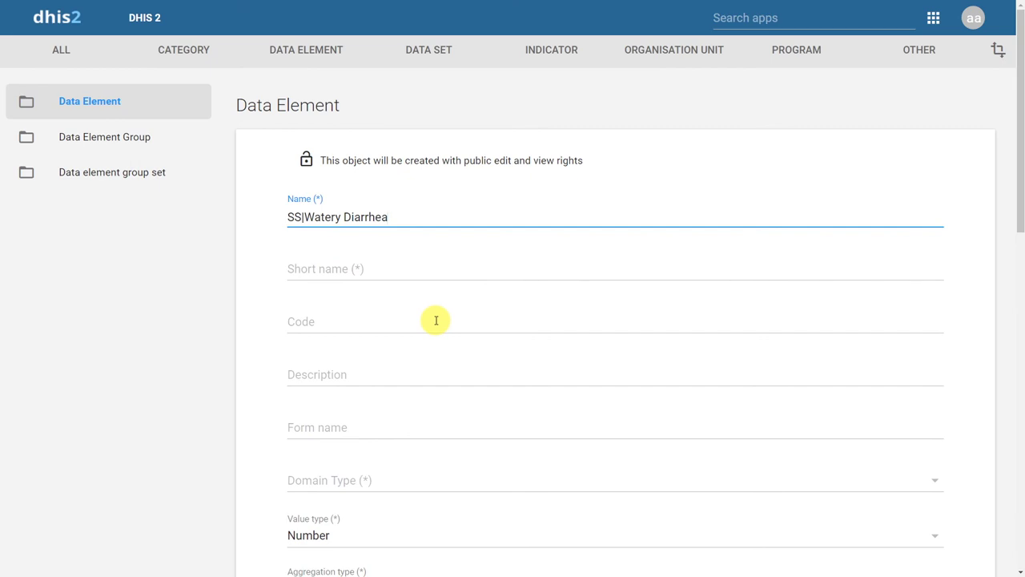
Change the new data element's name to SS|Diarrhea Watery.
key("BackSpace")
key("BackSpace")
key("BackSpace")
key("BackSpace")
key("BackSpace")
key("BackSpace")
key("BackSpace")
key("BackSpace")
key("BackSpace")
key("BackSpace")
key("BackSpace")
key("BackSpace")
key("BackSpace")
key("BackSpace")
key("BackSpace")
type("Diarrhea Watery")
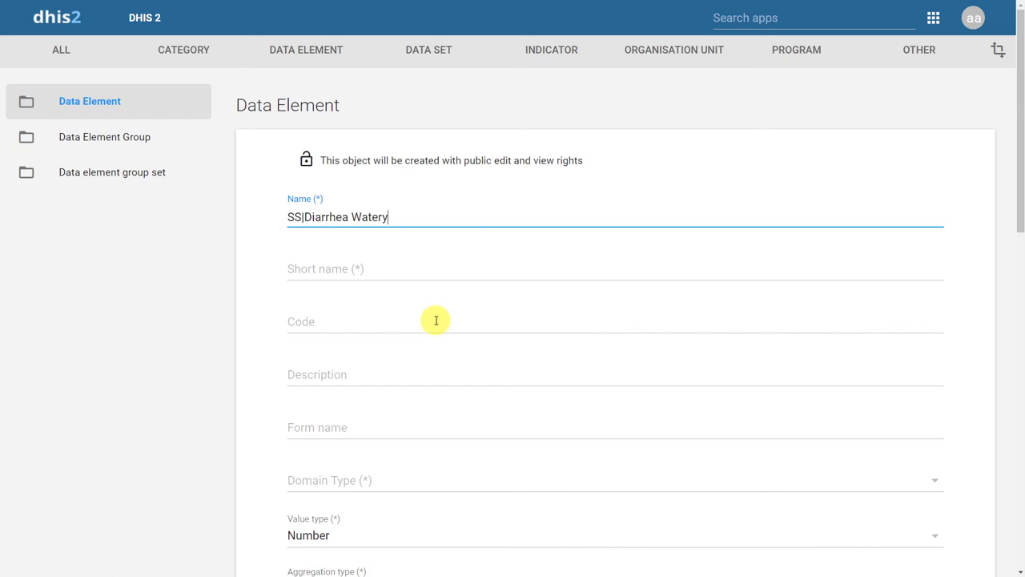
Give the SS|Diarrhea Watery data element the short name SS|DW and the form name Watery Diarrhea.
key("Tab")
type("SS|DW")
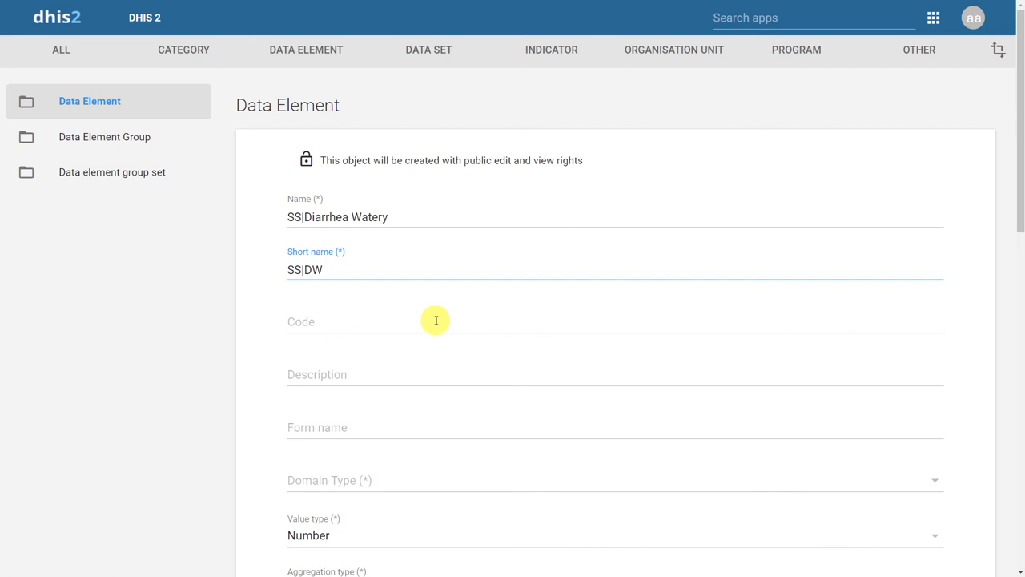
left_click(354, 433)
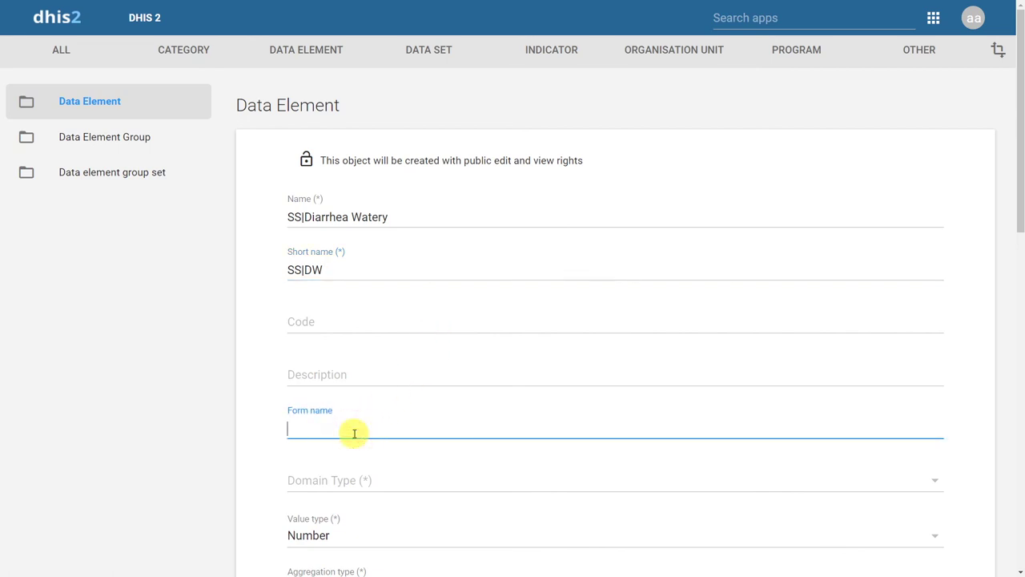
type("Watery Diarrhea")
left_click_drag(1019, 210, 1020, 319)
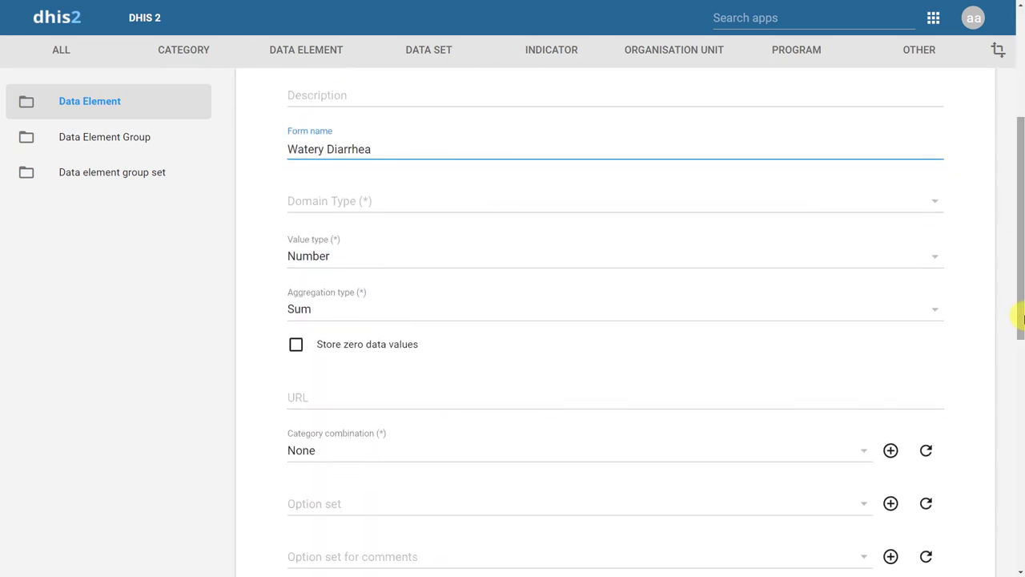
Set the SS|Diarrhea Watery data element's domain type to Aggregate and its value type to Positive or Zero Integer.
left_click(932, 199)
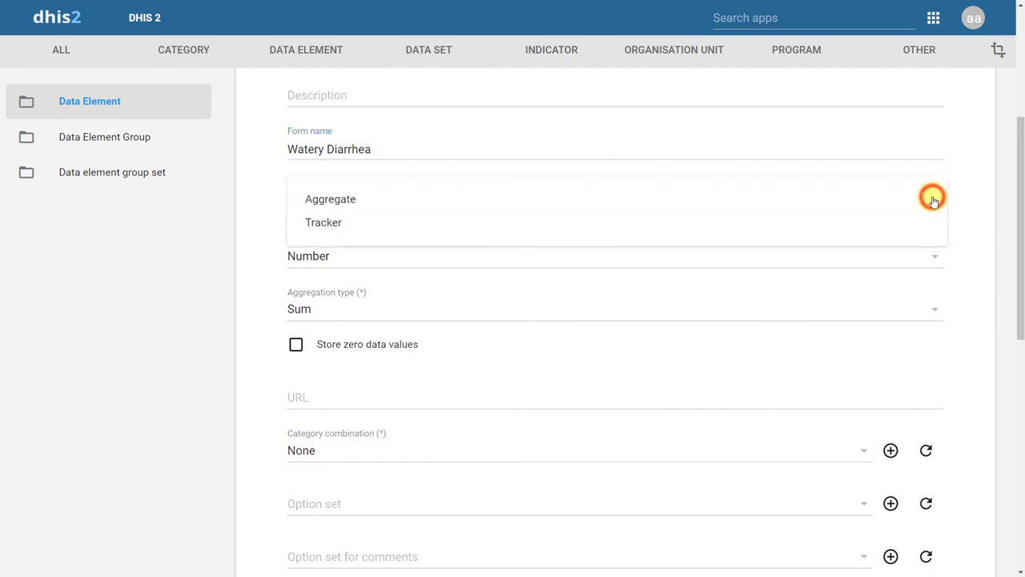
left_click(882, 208)
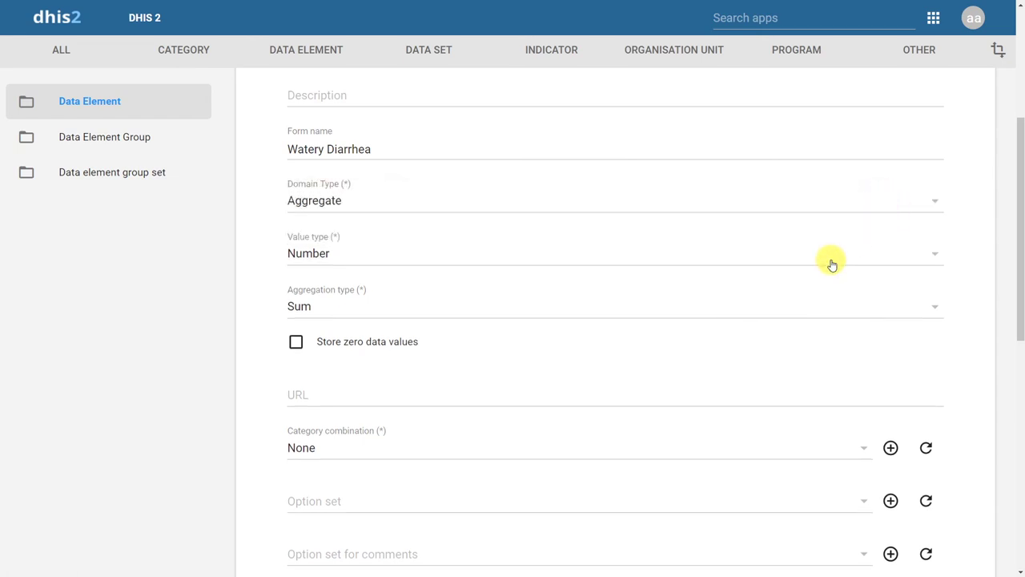
left_click(832, 264)
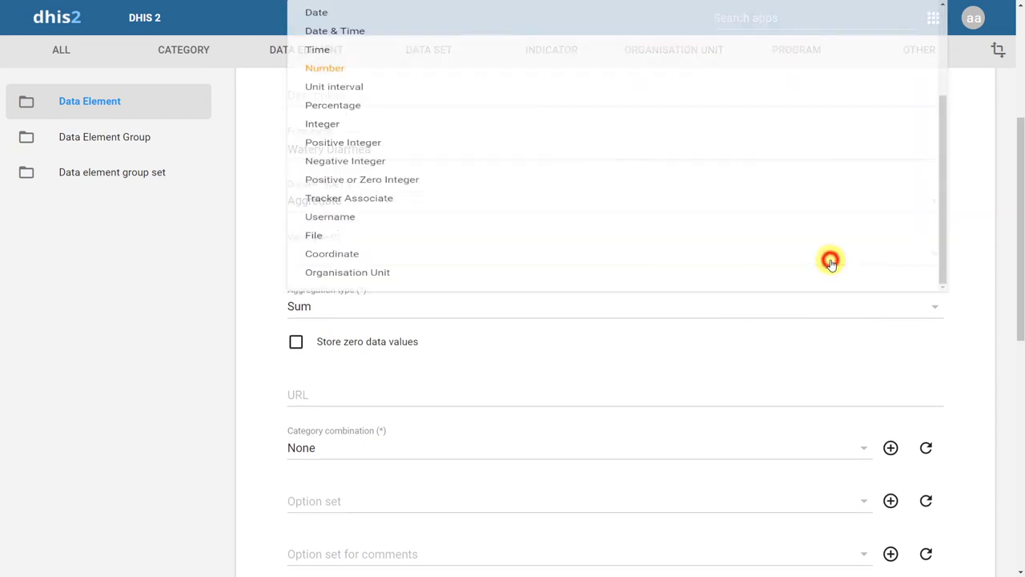
left_click(735, 239)
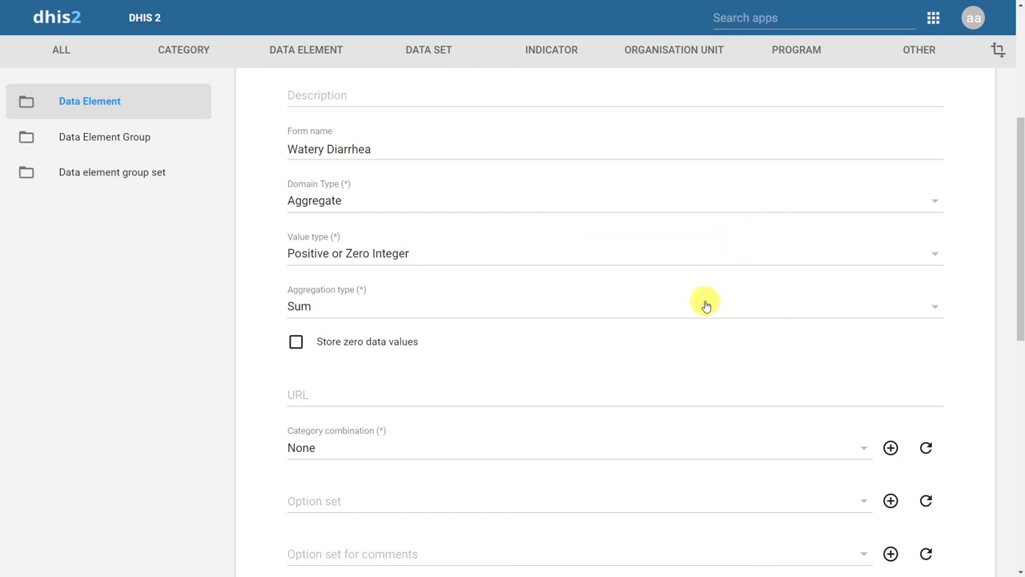
Save the SS|Diarrhea Watery data element with aggregation type Sum and category combination None.
left_click_drag(1020, 278, 1021, 330)
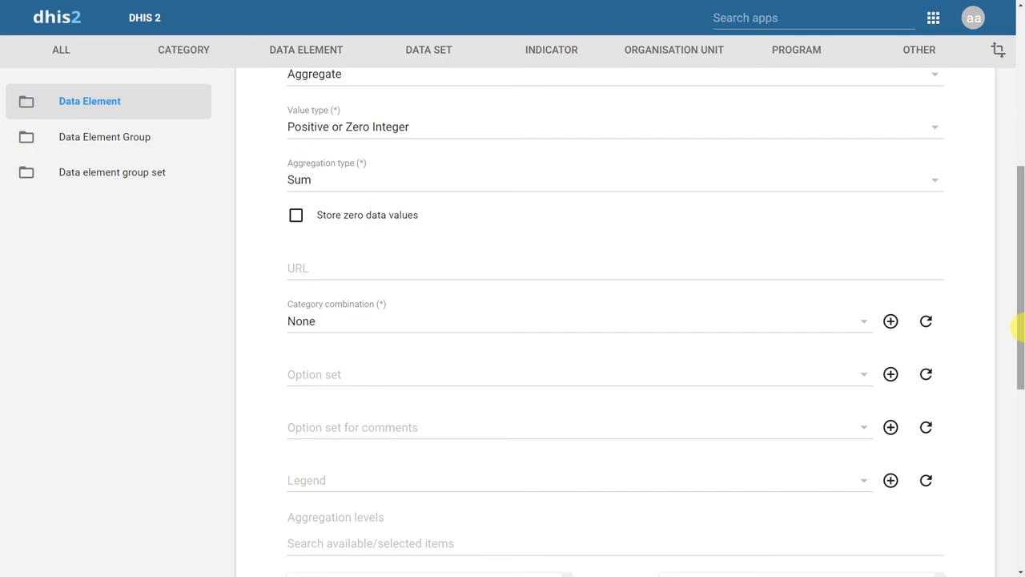
left_click_drag(1021, 325, 1021, 533)
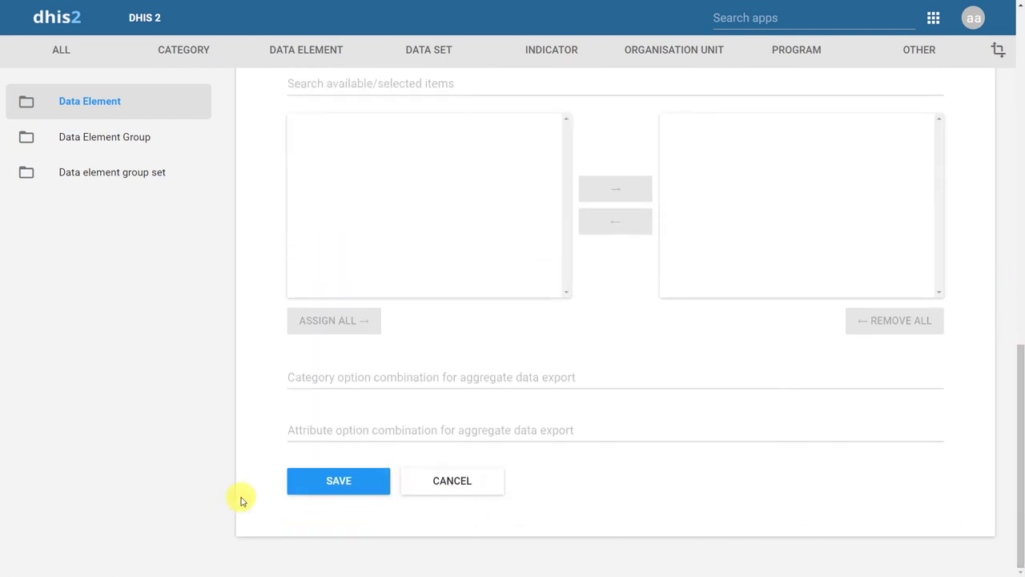
left_click(333, 480)
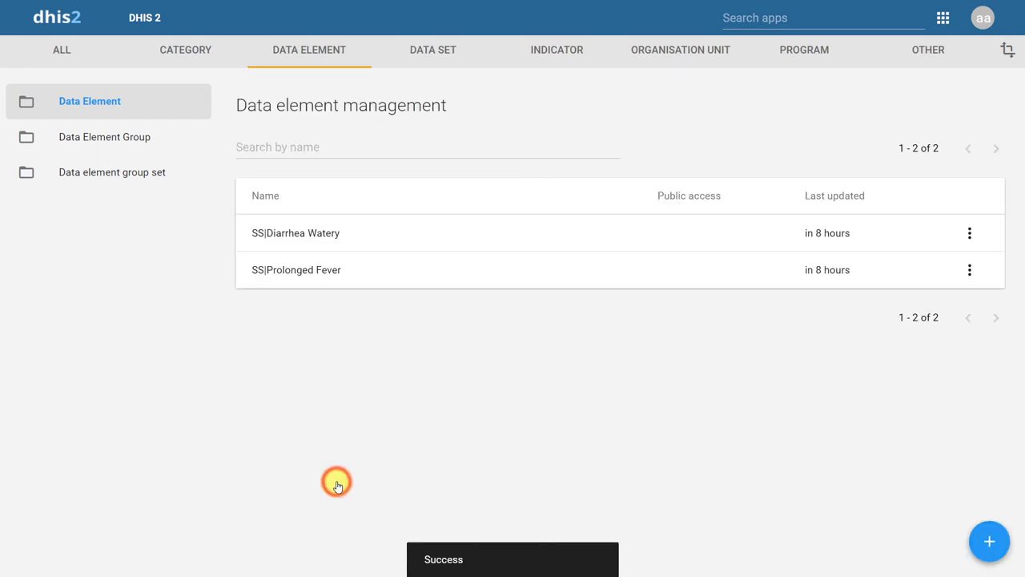